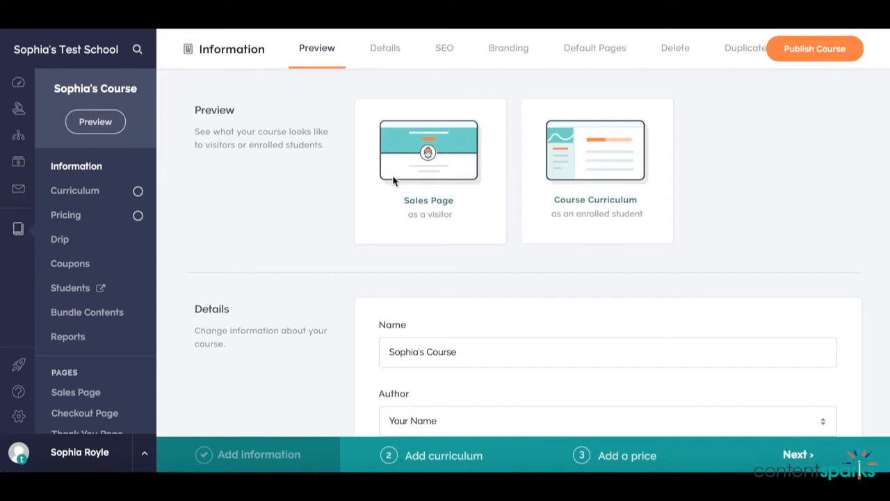
Step: Open the course curriculum and rename the first section to "Module One"
left_click(76, 196)
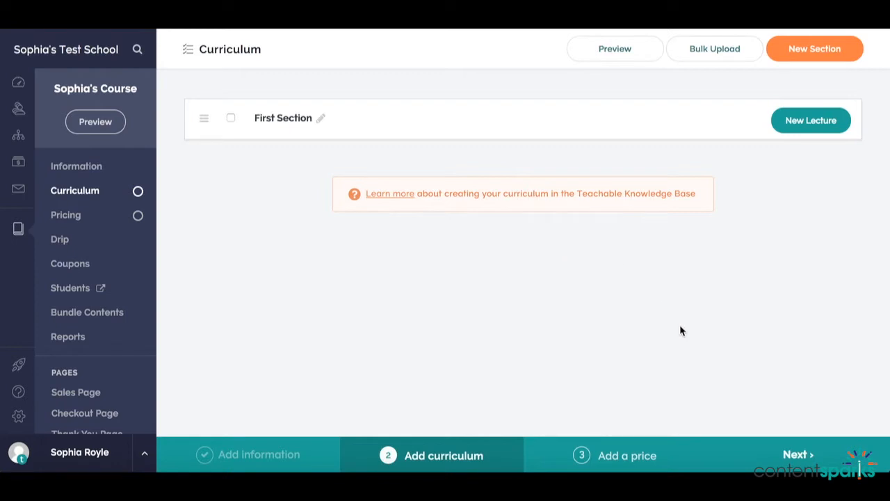
left_click(713, 486)
left_click(321, 118)
left_click_drag(325, 119, 250, 123)
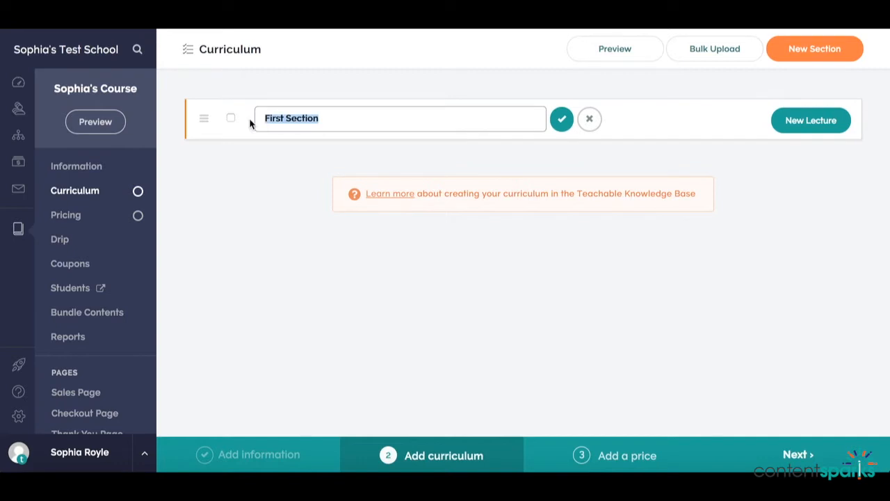
type("Module One")
left_click(563, 127)
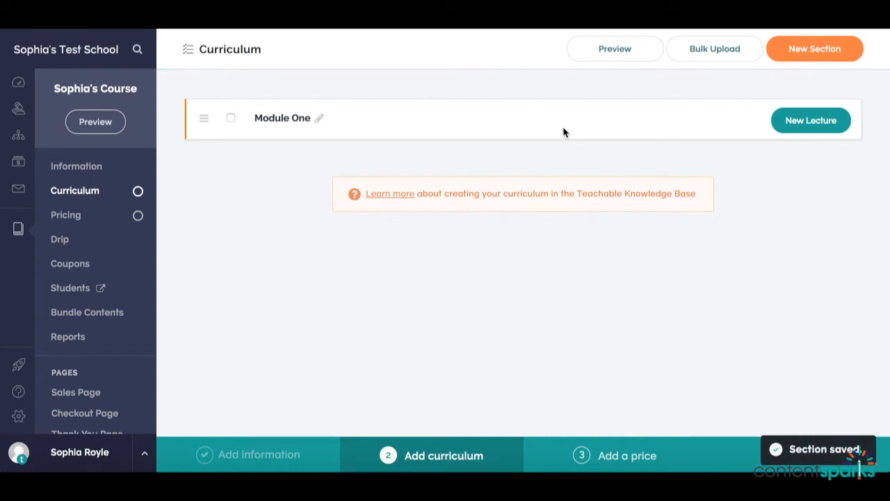
Step: Create a new curriculum section named "Module Two"
left_click(803, 48)
left_click(490, 152)
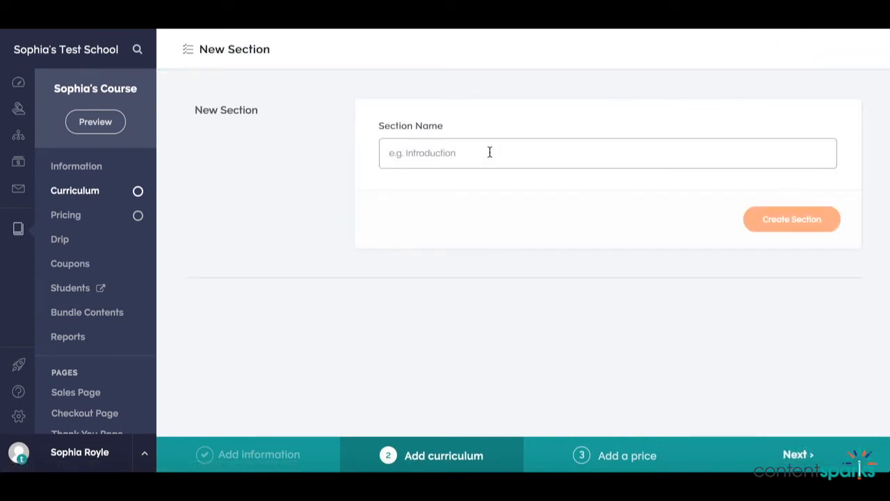
type("Module Two")
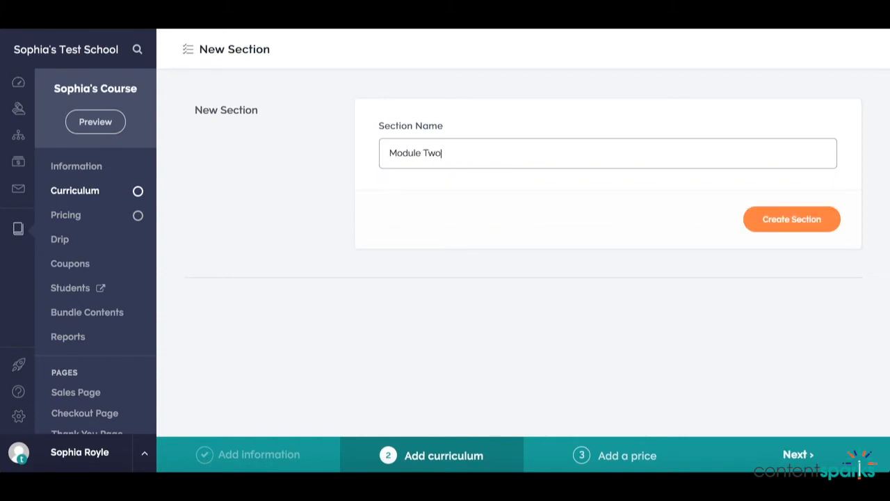
key("Return")
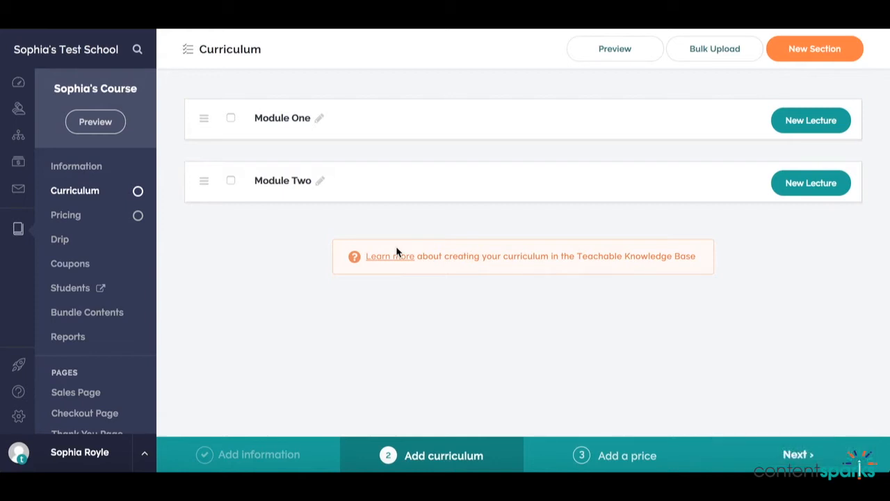
Step: Add a lecture named "Step One" to Module One, publish it and return to the curriculum
left_click(811, 120)
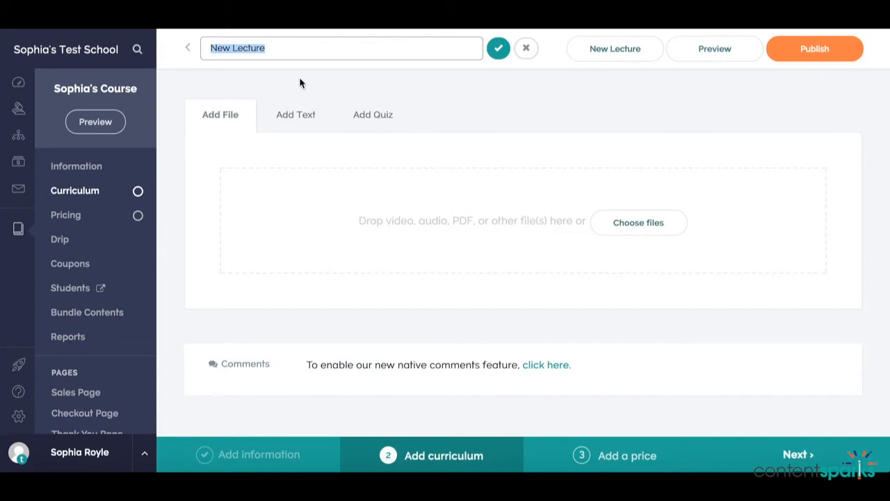
type("Step One")
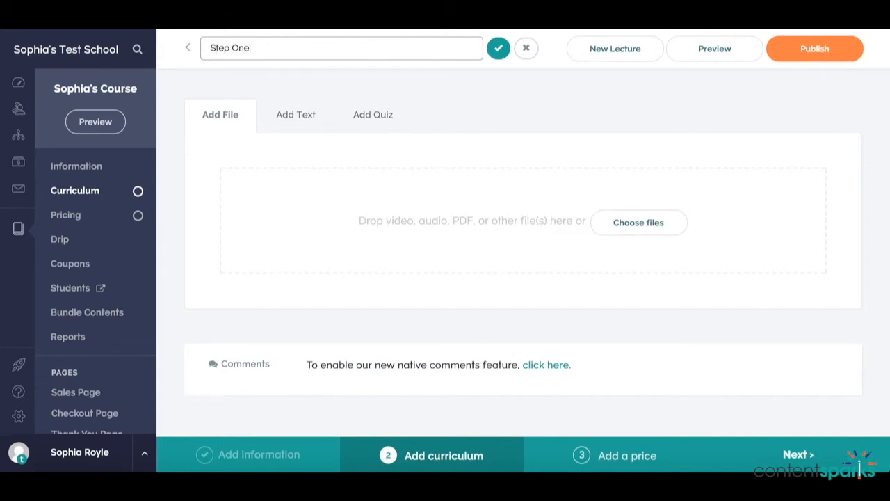
left_click(498, 47)
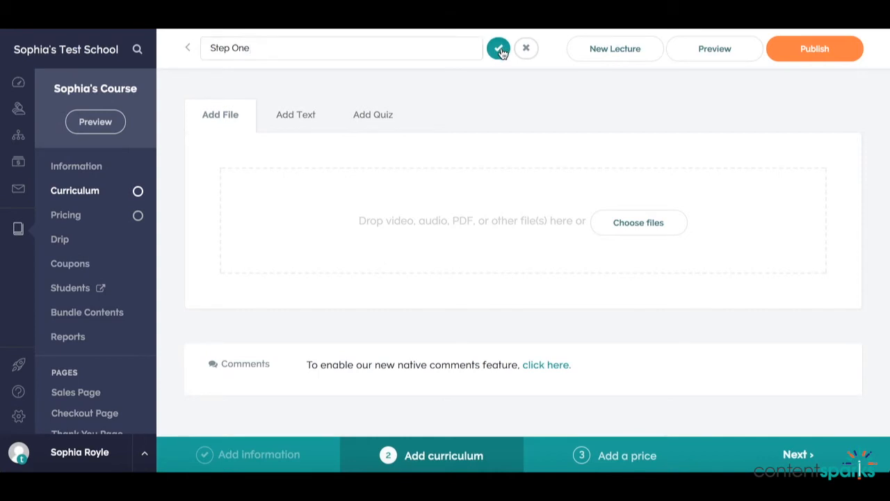
left_click(795, 62)
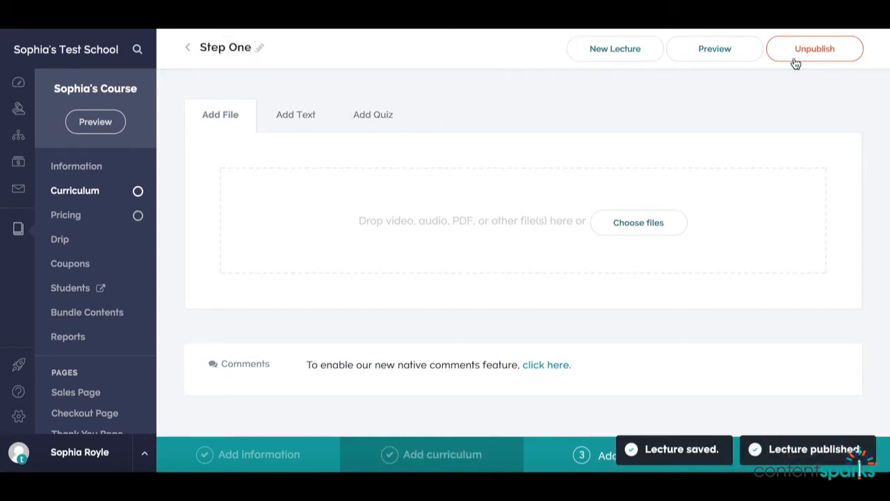
left_click(189, 47)
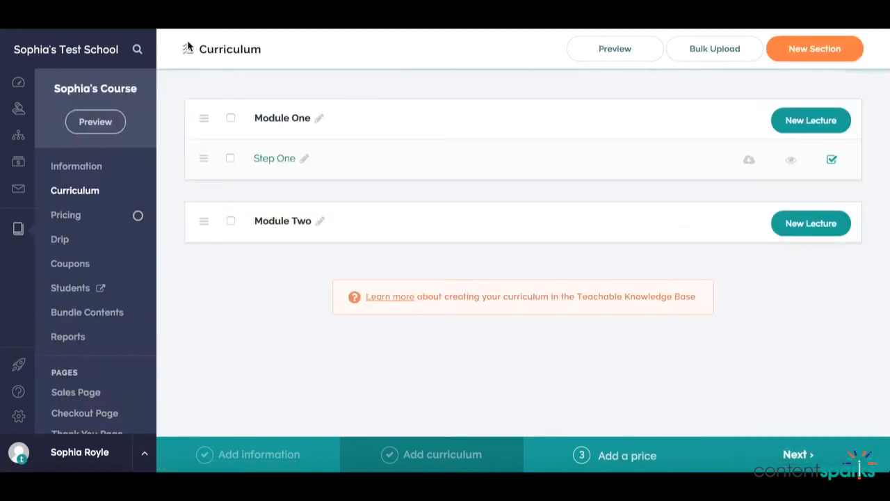
Step: Add a second lecture to Module One and rename it "Step Two" in the curriculum list
left_click(812, 122)
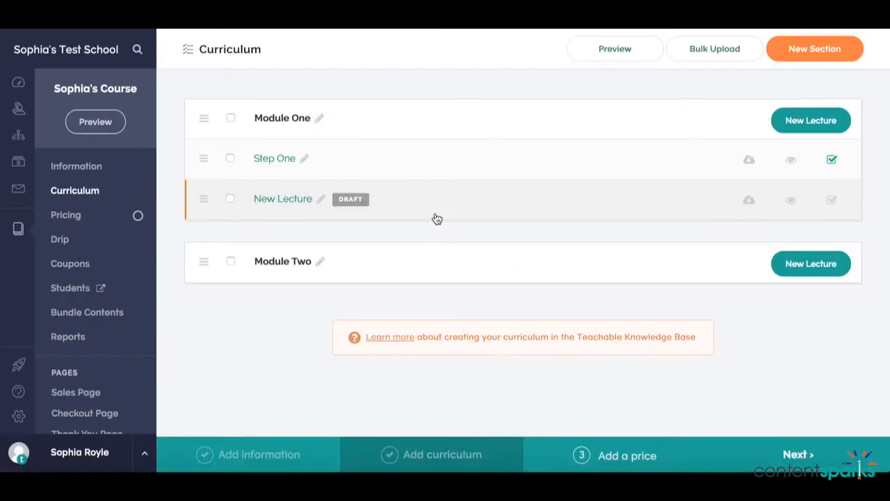
left_click(321, 199)
left_click_drag(340, 201, 263, 201)
type("St")
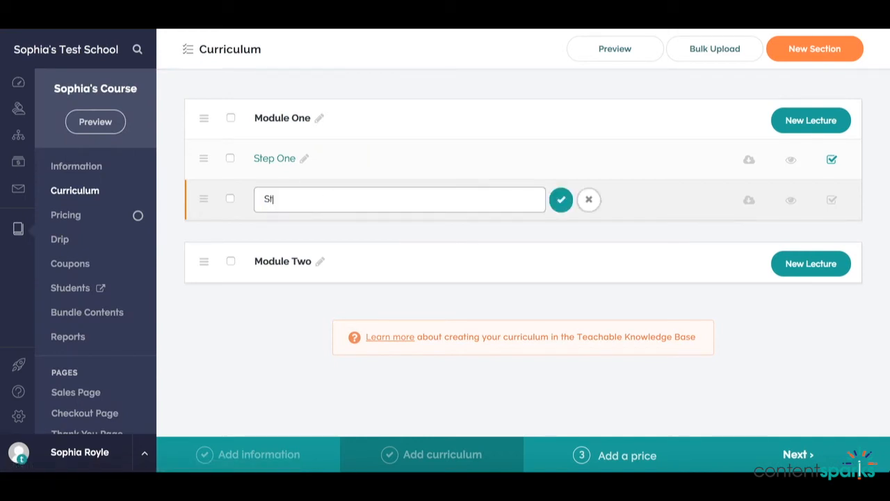
type("ep Two")
left_click(561, 200)
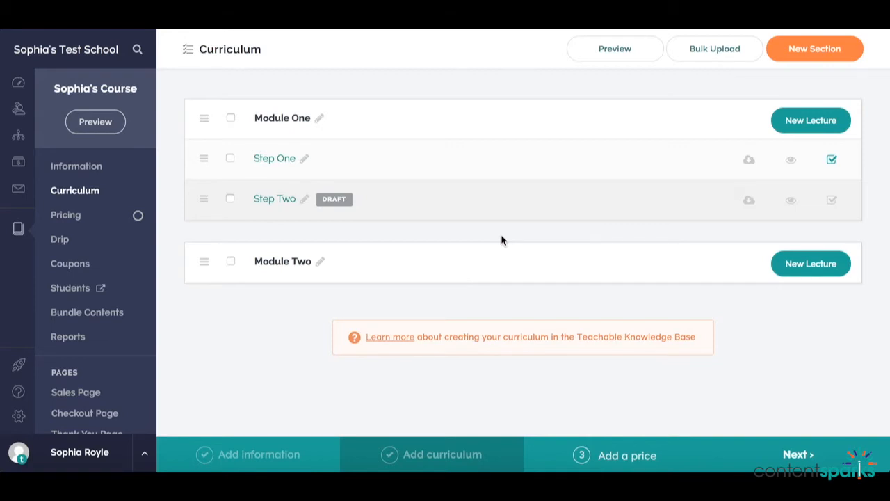
Step: Add a third lecture to Module One, name it "Learning Activities" and publish it
left_click(791, 120)
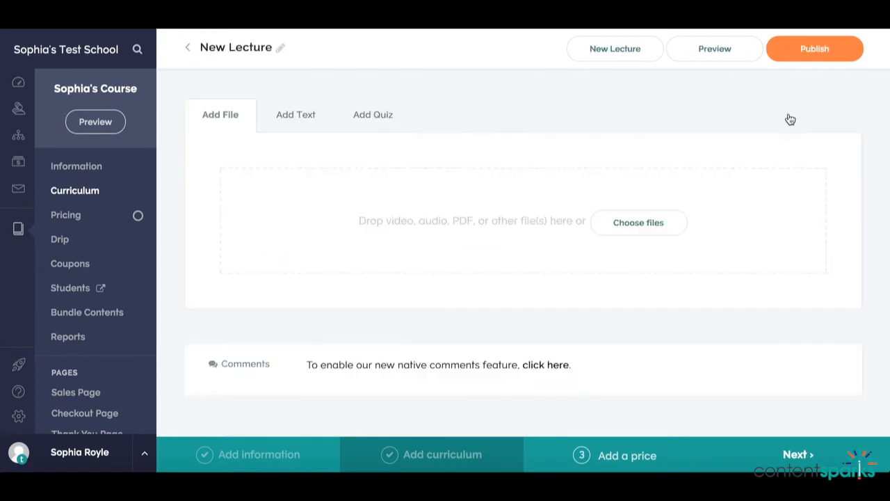
left_click(281, 47)
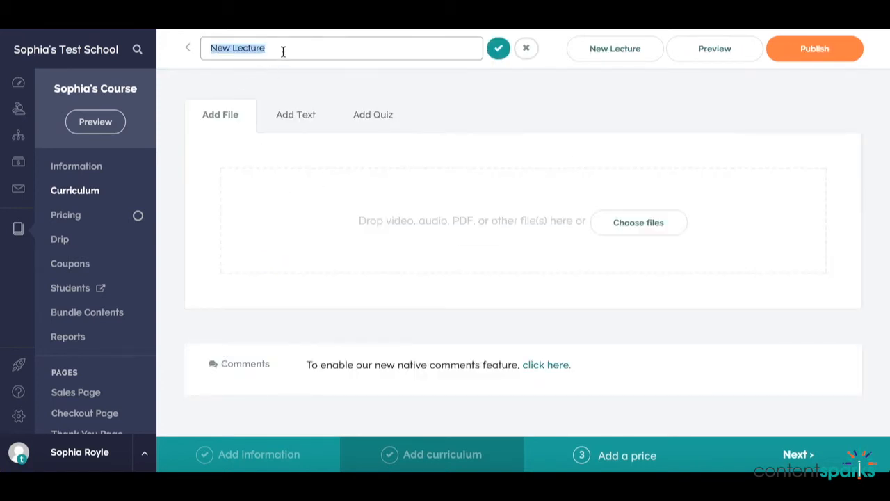
type("Learning Acti")
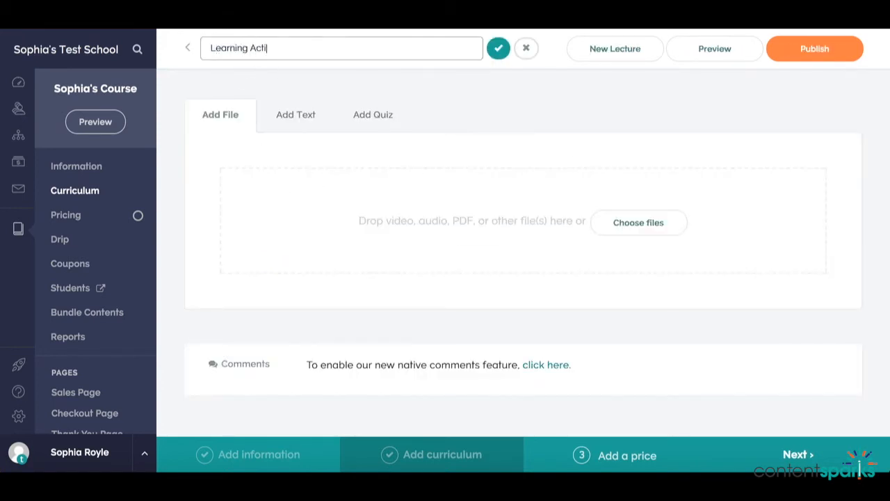
type("vities")
left_click(495, 47)
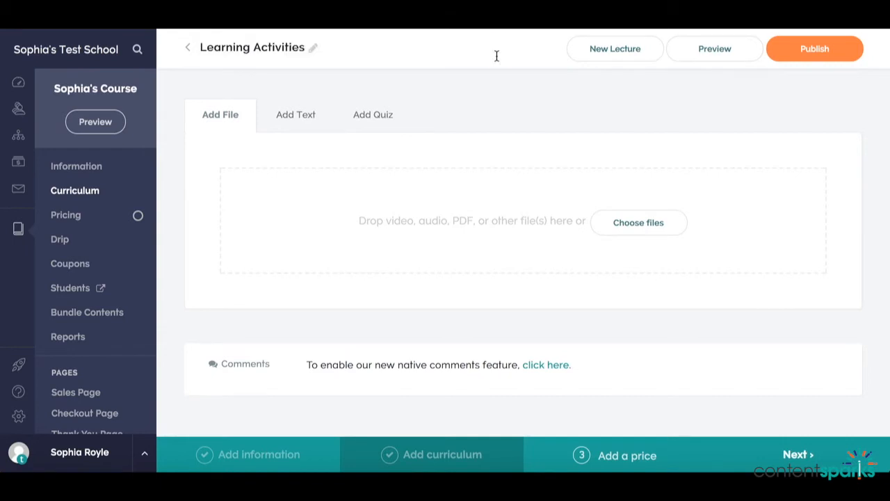
left_click(801, 43)
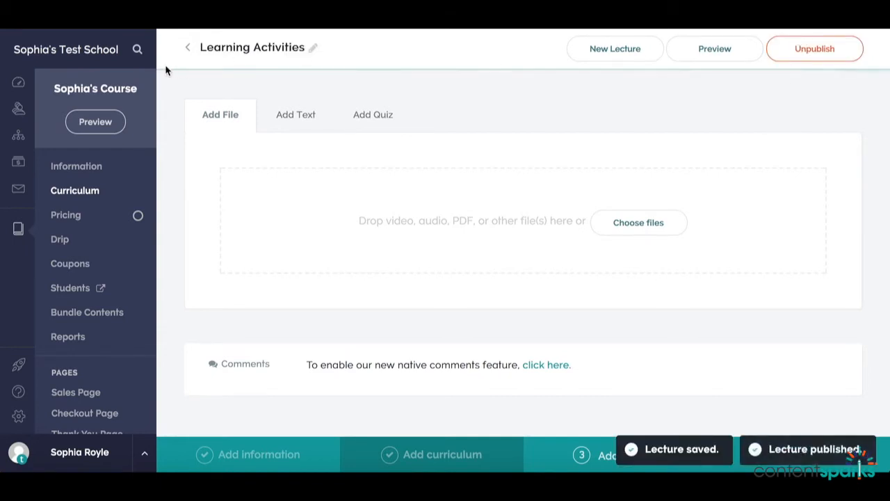
Step: Return to the curriculum and publish the draft Step Two lecture from the list
left_click(188, 50)
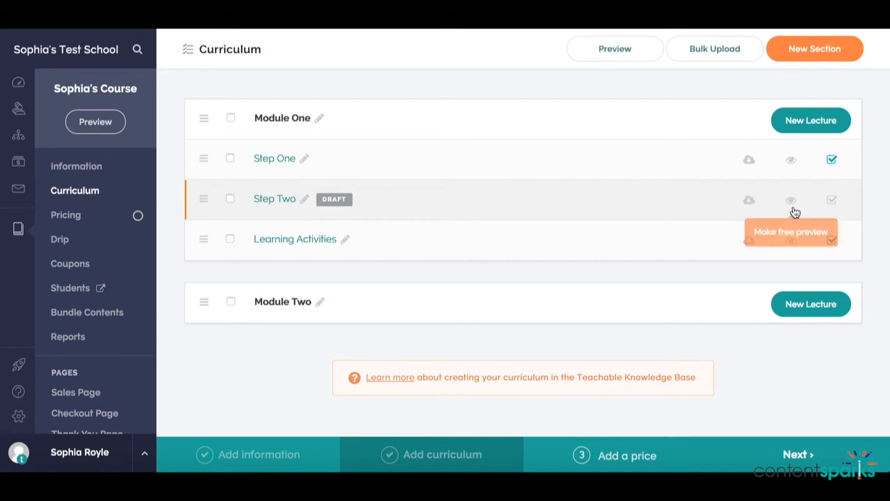
left_click(832, 202)
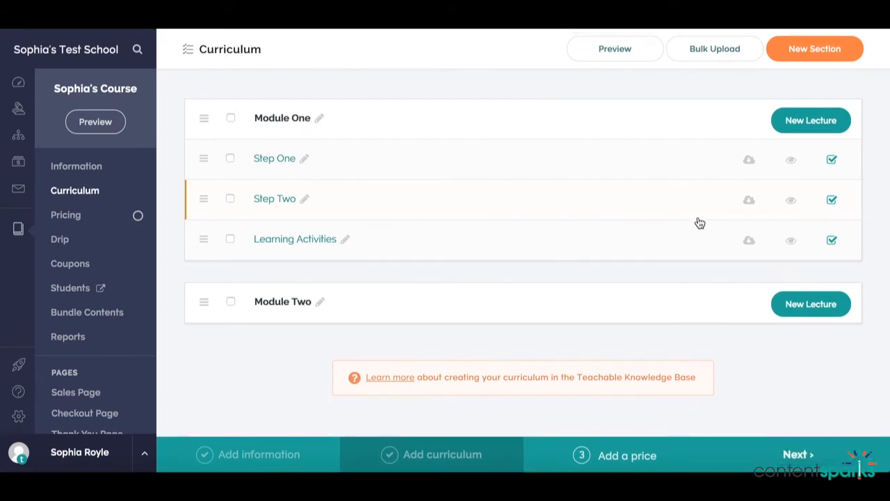
Step: Open the Step One lecture and add a saved text block reading "Your Test"
left_click(278, 158)
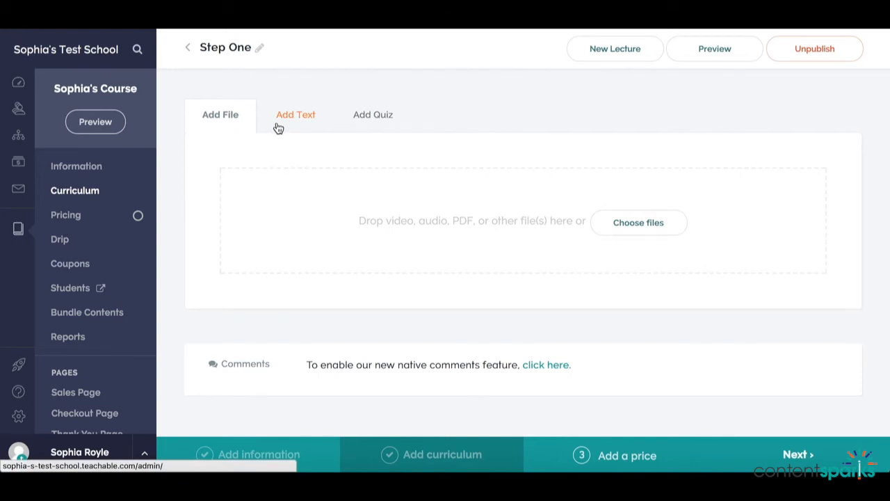
left_click(277, 126)
left_click(290, 228)
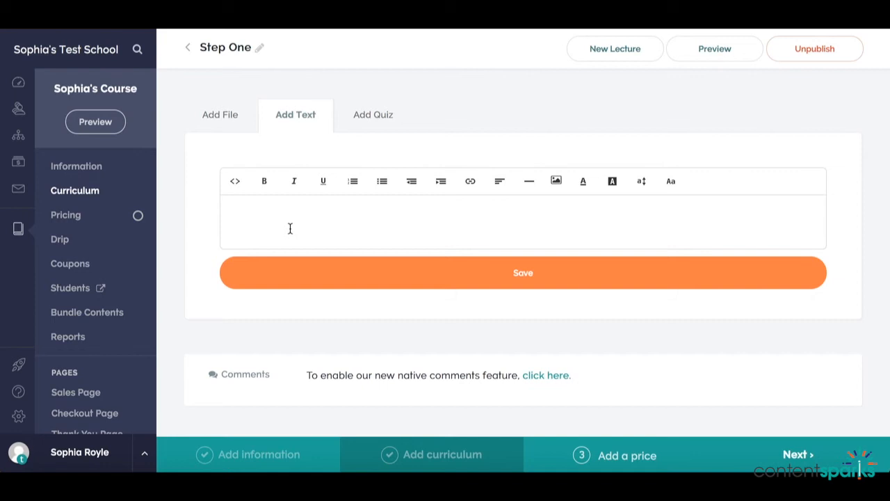
type("Your Test")
left_click(404, 278)
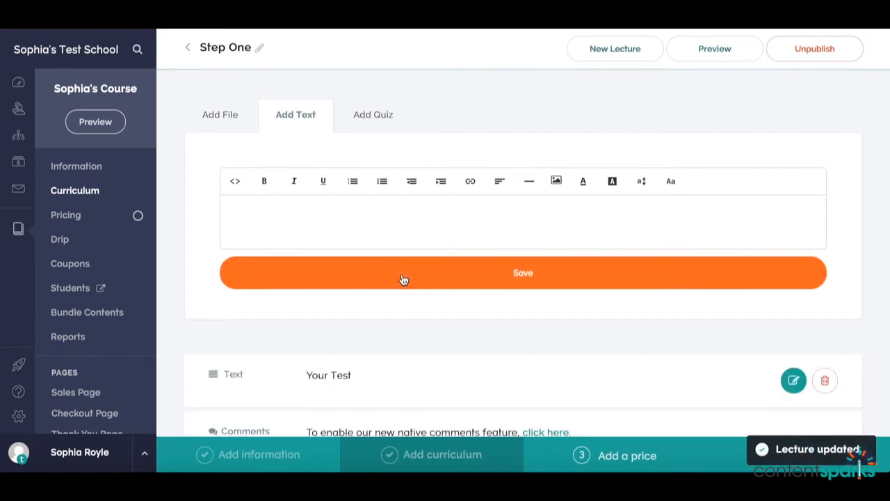
scroll(404, 280, "down", 1)
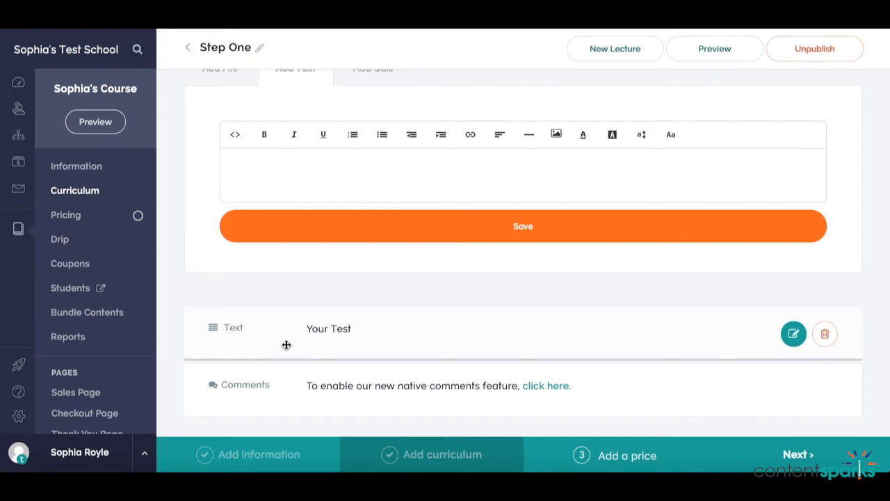
Step: Upload OnlineCourses_CourseBookExcerpt.pdf to the Step One lecture from its pasted web link
scroll(291, 299, "up", 1)
left_click(218, 112)
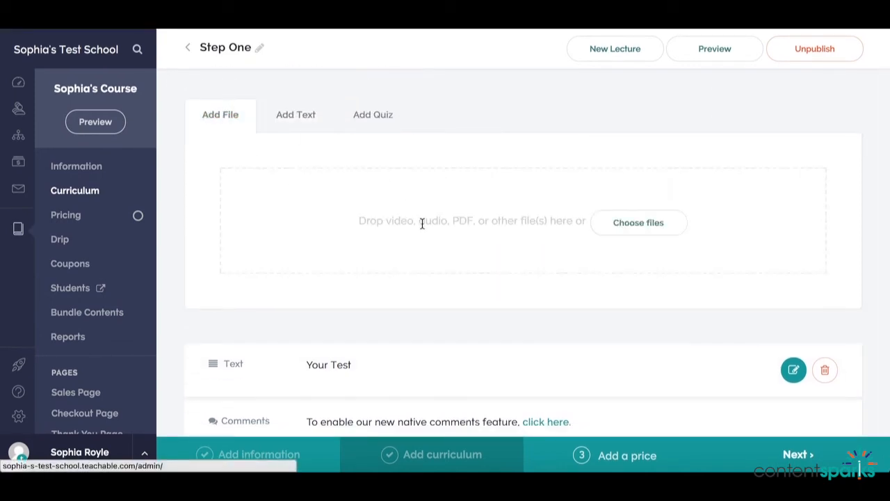
left_click(620, 226)
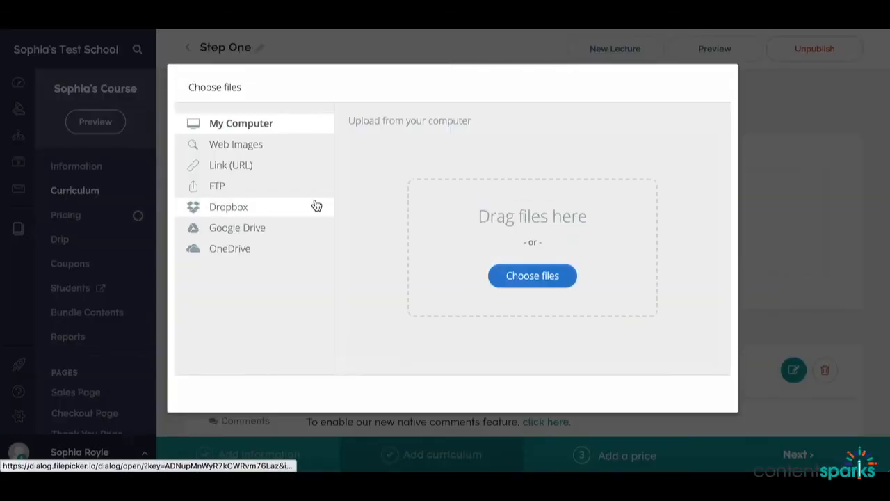
left_click(242, 169)
left_click(519, 256)
key("ctrl+v")
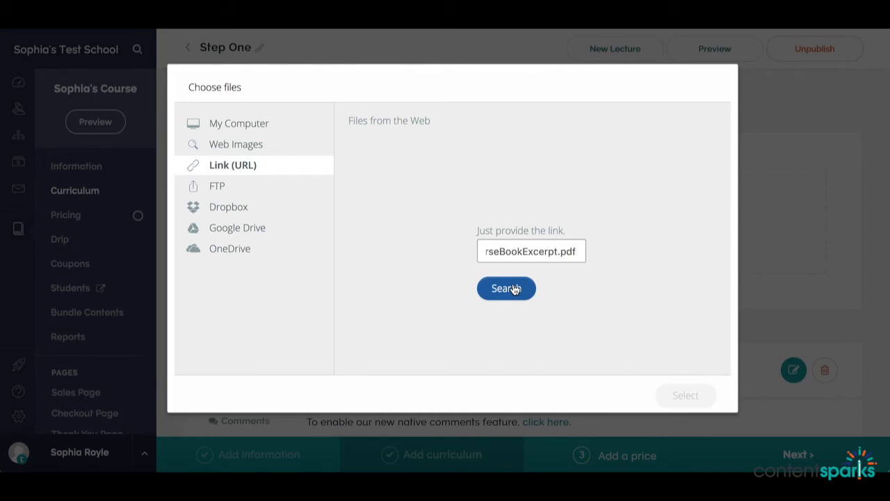
left_click(515, 290)
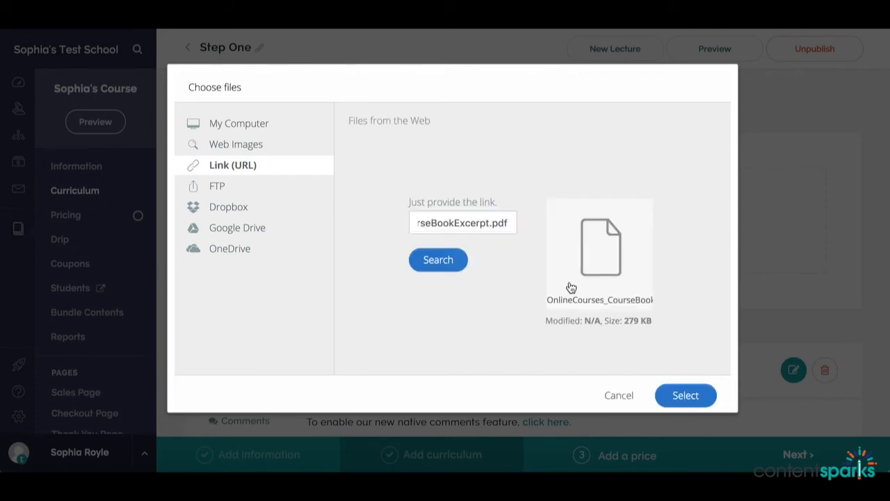
left_click(680, 396)
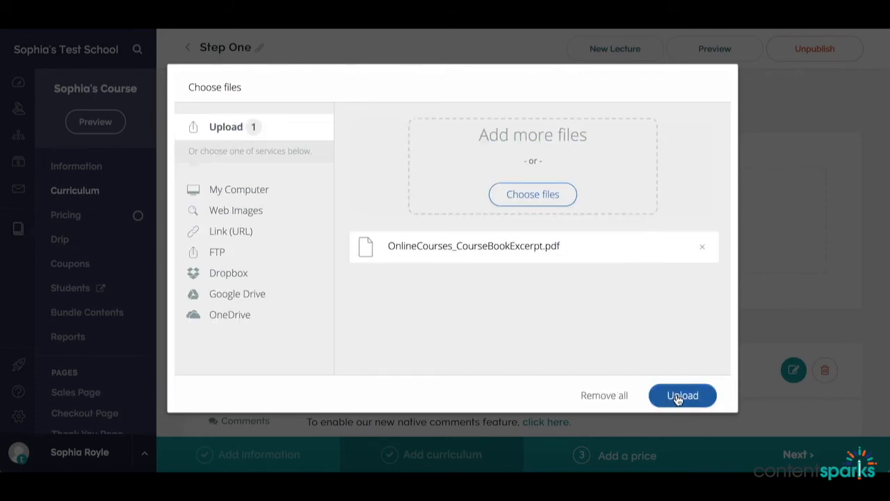
left_click(678, 397)
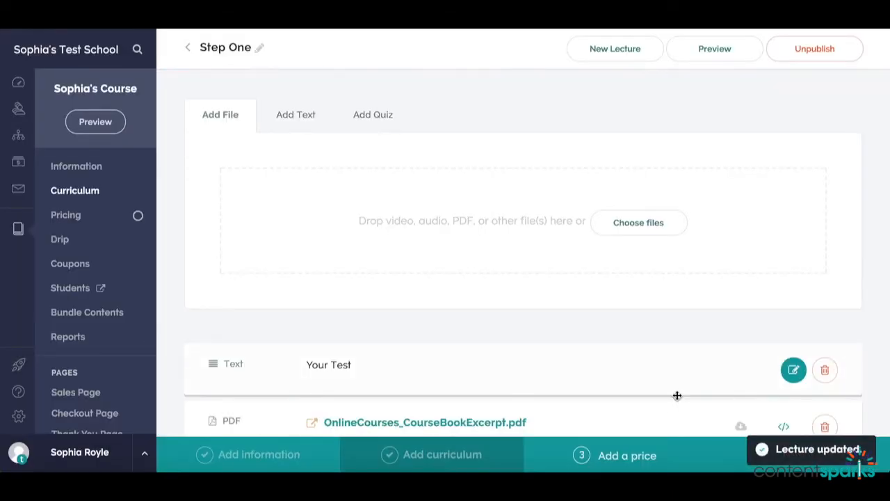
Step: Move the PDF above the text block in the Step One lecture and make it downloadable
scroll(632, 316, "down", 3)
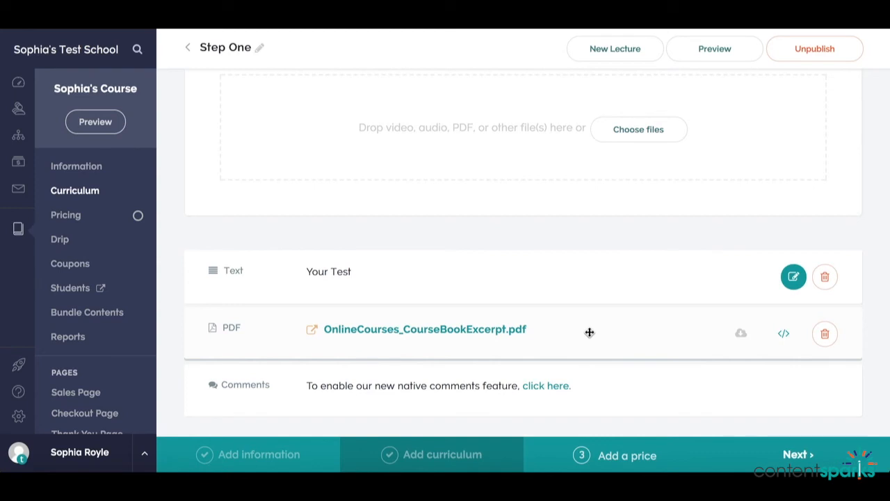
mouse_move(590, 332)
left_mouse_down()
mouse_move(586, 266)
mouse_move(594, 369)
mouse_move(595, 327)
left_mouse_up()
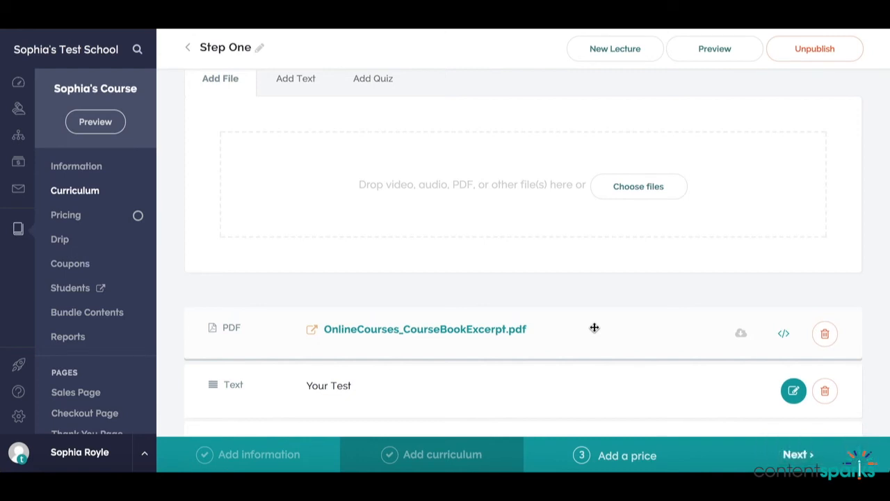
left_click(740, 336)
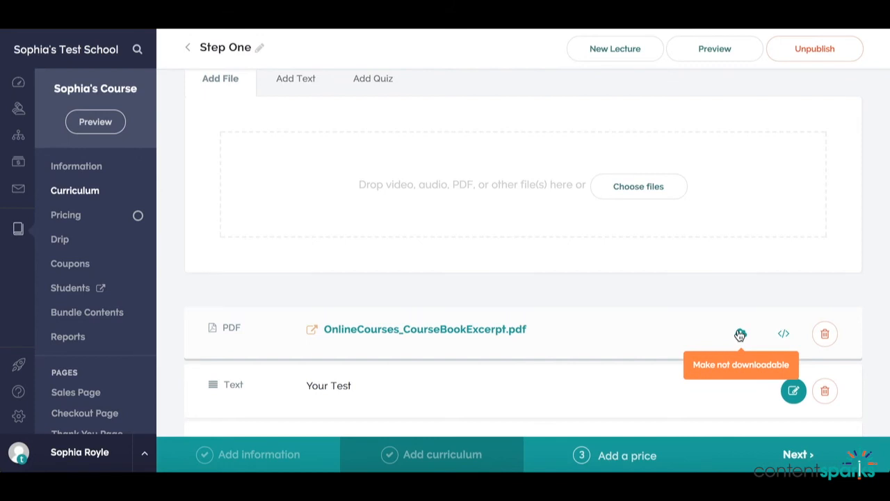
scroll(714, 225, "up", 2)
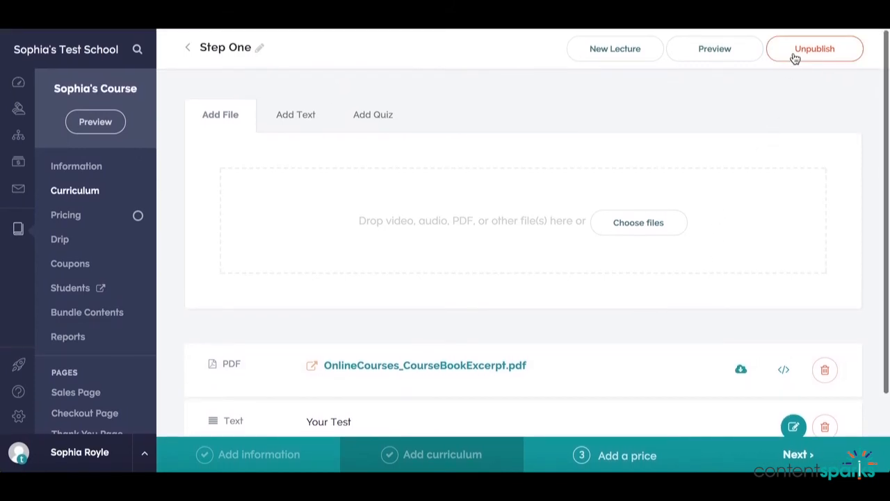
Step: Return to the curriculum, open the Learning Activities lecture and start a new quiz in it
left_click(186, 53)
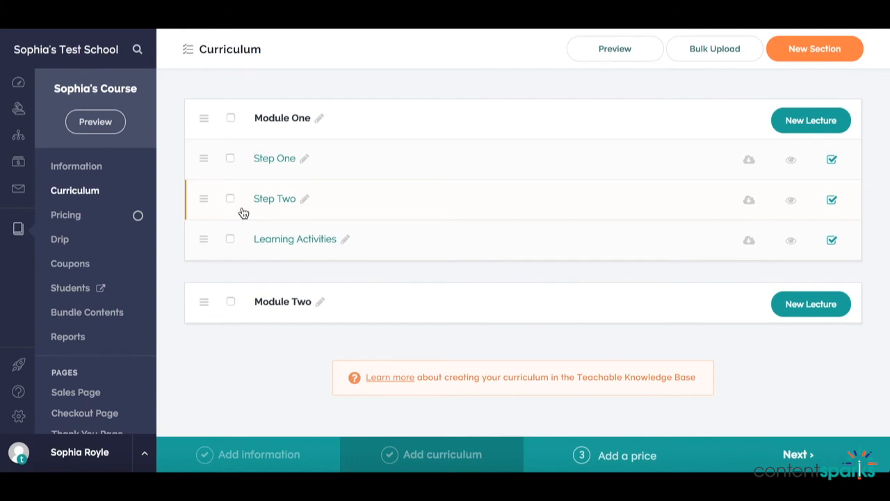
left_click(272, 244)
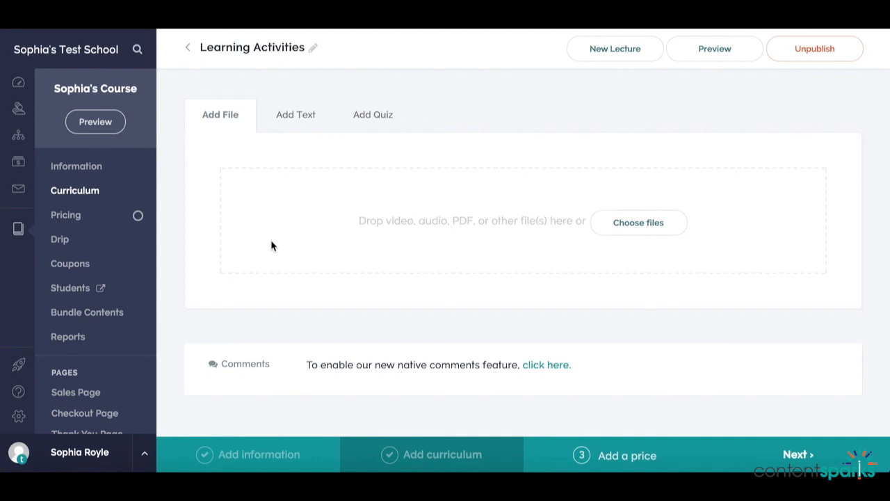
left_click(370, 117)
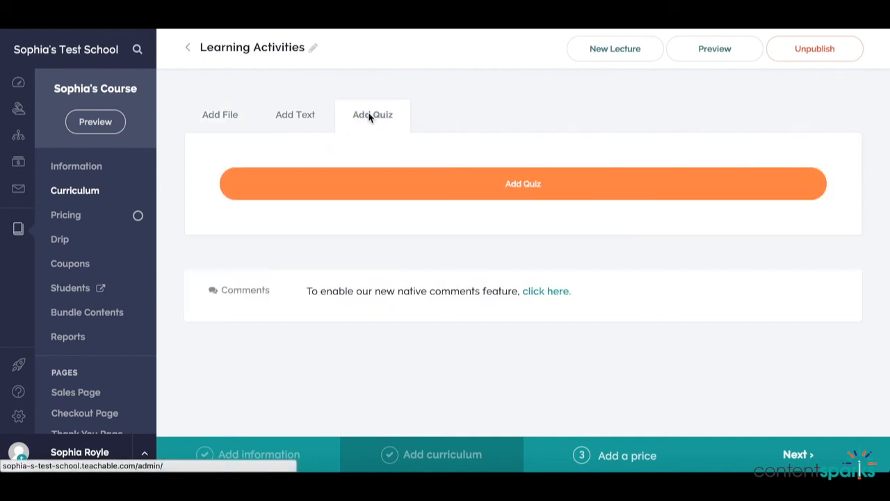
left_click(396, 195)
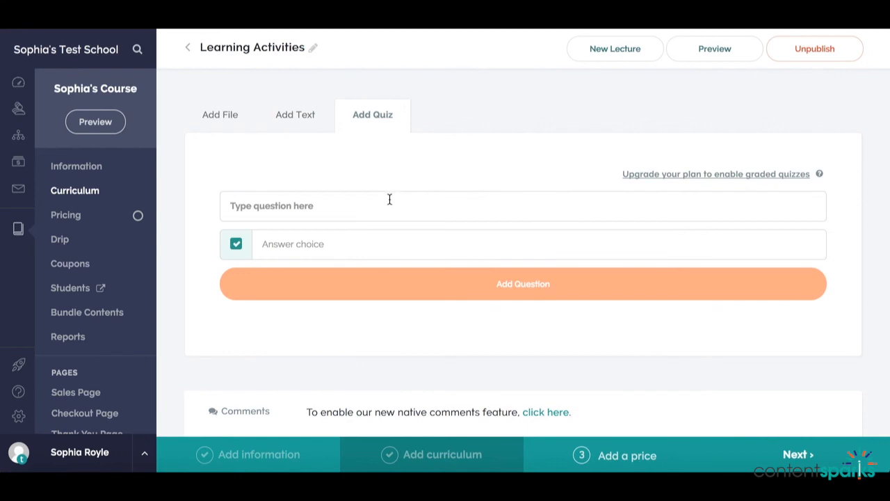
Step: Enter "What colour is the sky?" as the quiz question
left_click(388, 206)
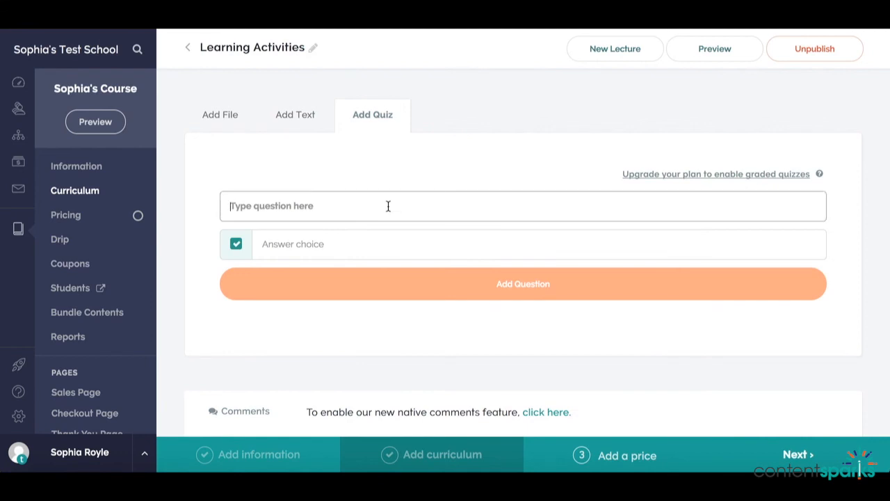
type("W")
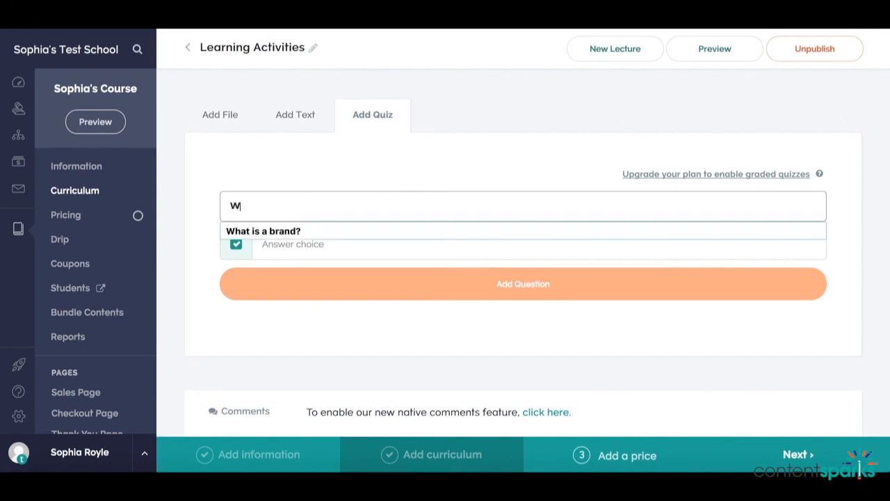
type("hat colour is t")
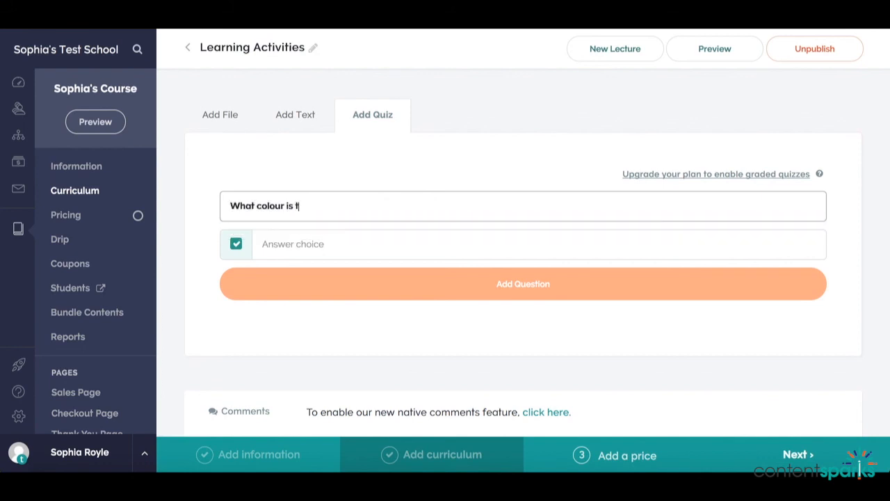
type("he sky?")
Step: Fill in the four answer choices "Green?", "Pink?", "Brown?" and "Blue?" for the sky colour question
left_click(375, 234)
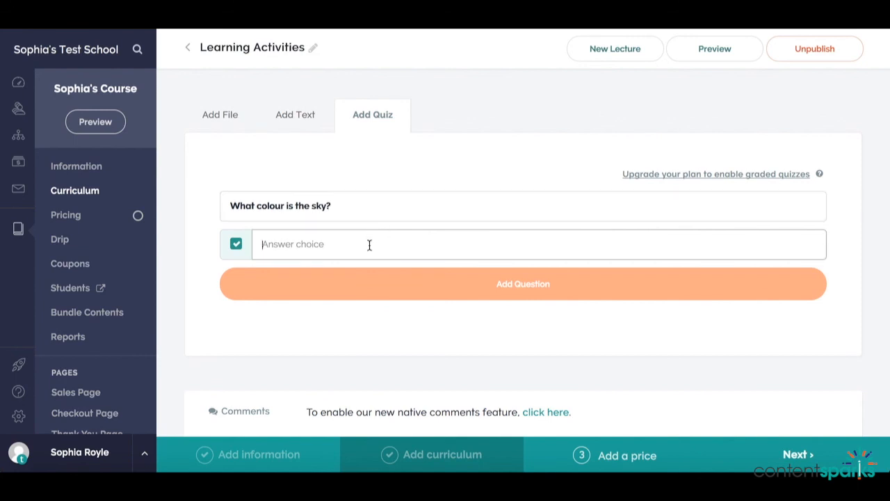
type("Green?")
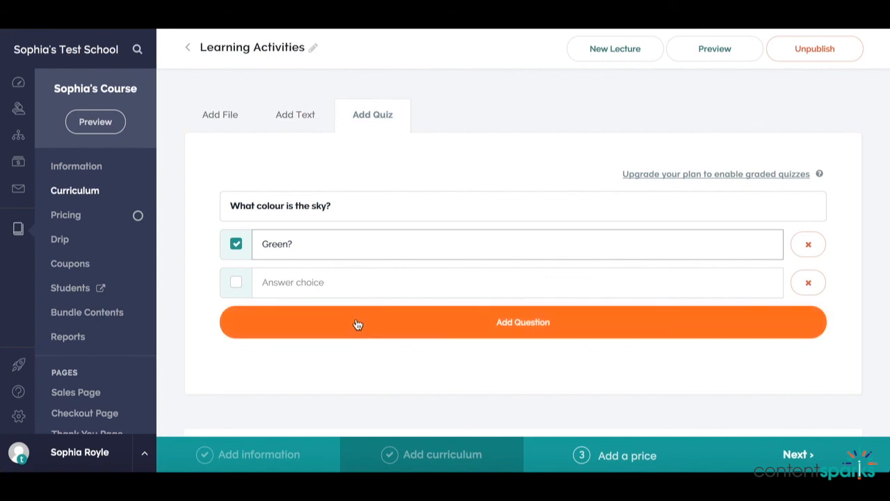
left_click(336, 279)
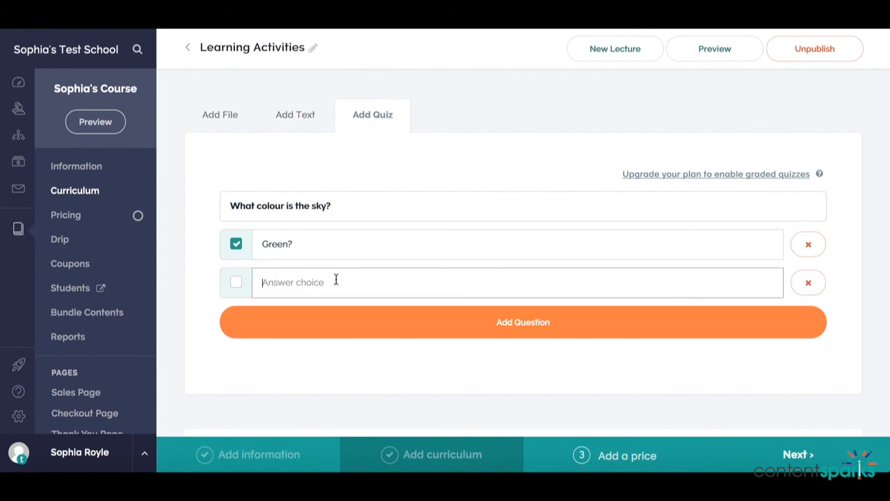
type("Pink?")
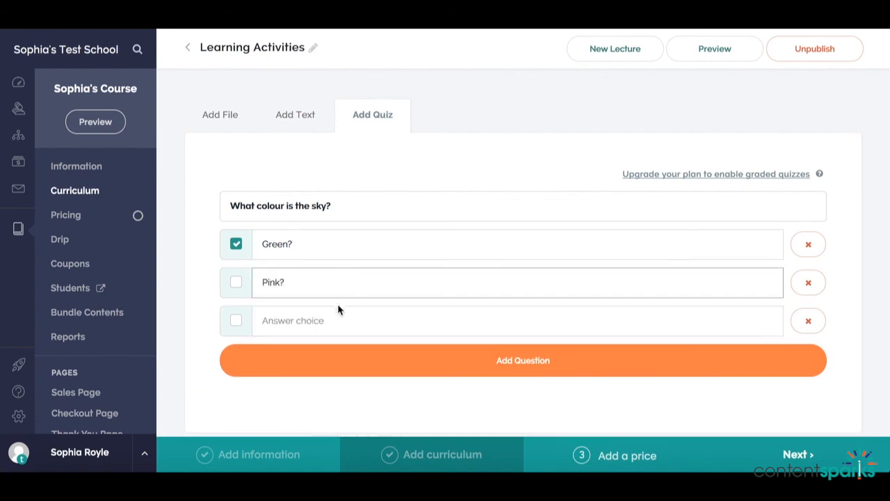
left_click(337, 324)
type("Brown?")
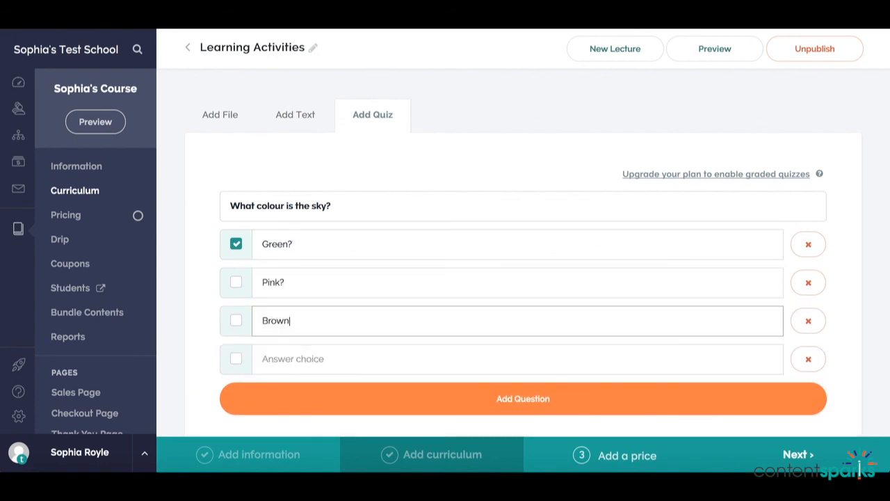
left_click(331, 368)
type("Blue?")
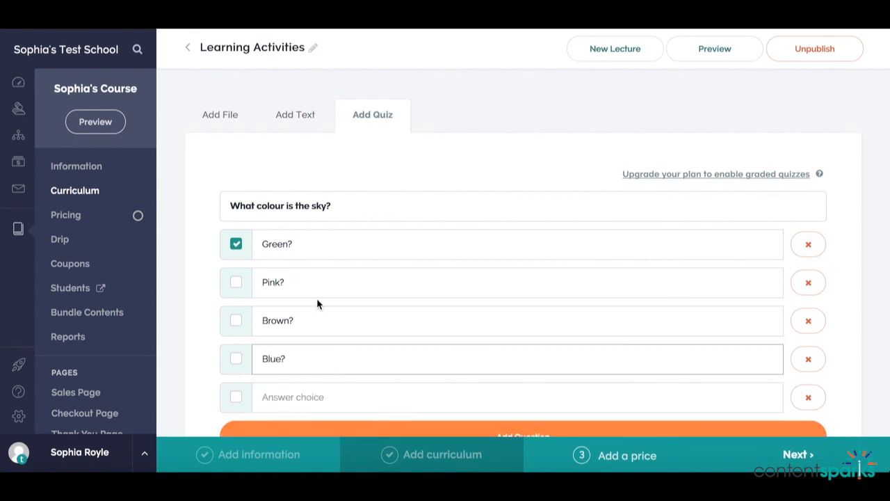
Step: Mark "Blue?" as the only correct answer and clear the correct mark from "Green?"
scroll(317, 304, "down", 1)
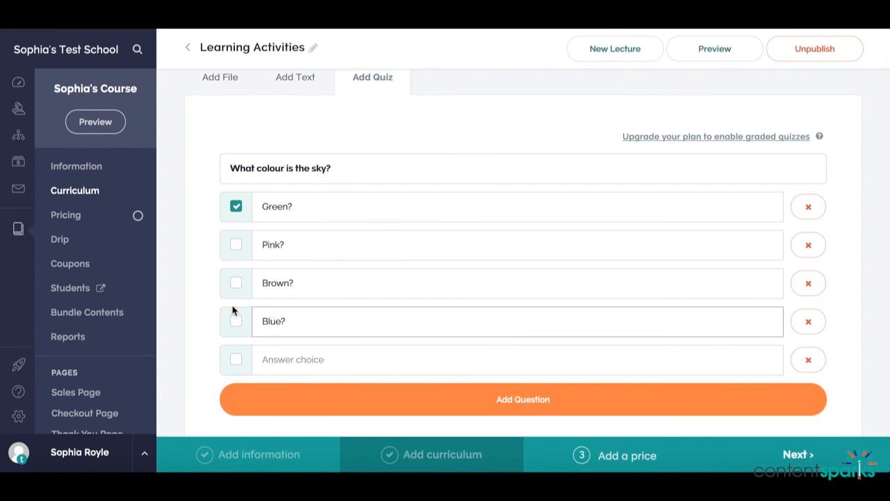
left_click(235, 320)
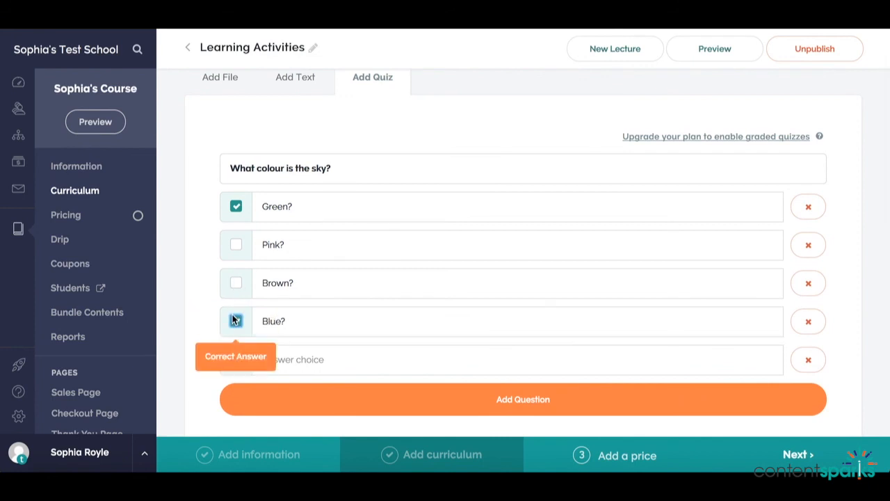
left_click(235, 319)
left_click(236, 208)
scroll(356, 251, "down", 2)
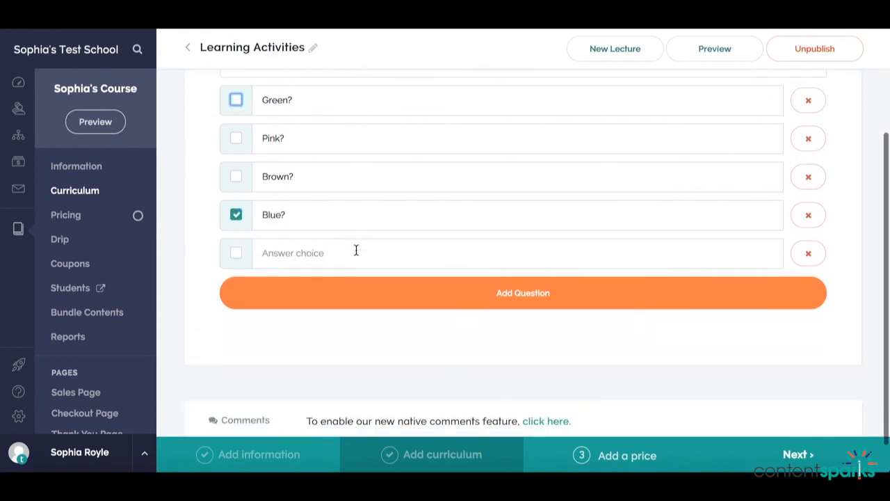
Step: Add the completed question to the Learning Activities quiz and return to the curriculum
left_click(381, 293)
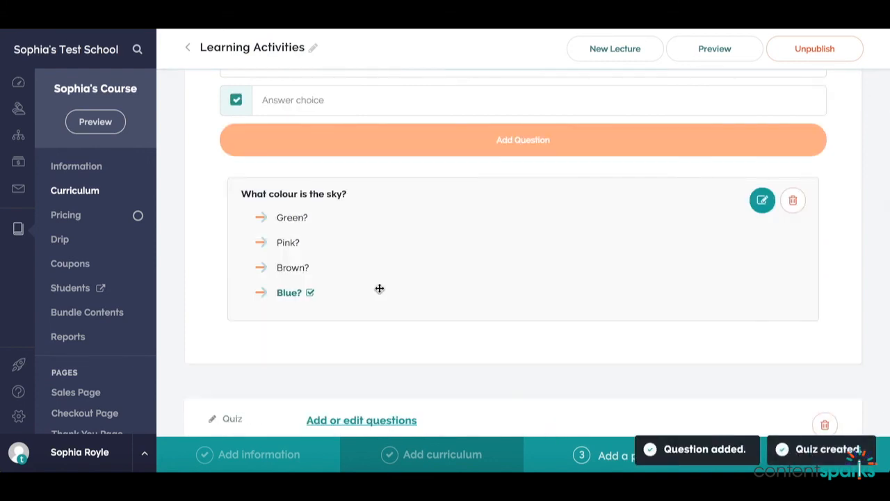
scroll(380, 289, "down", 2)
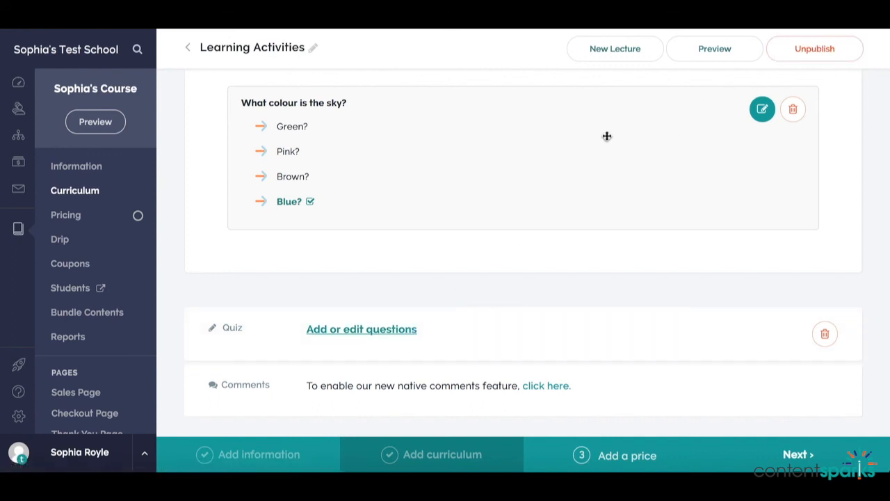
left_click(189, 50)
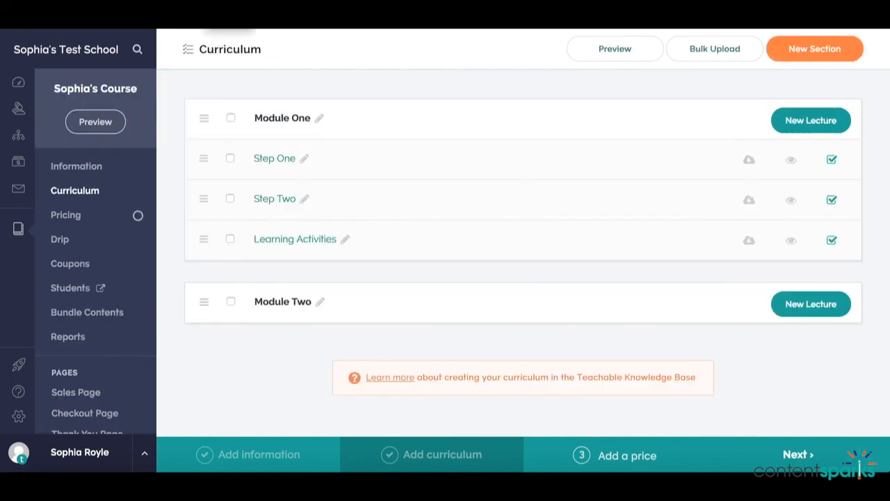